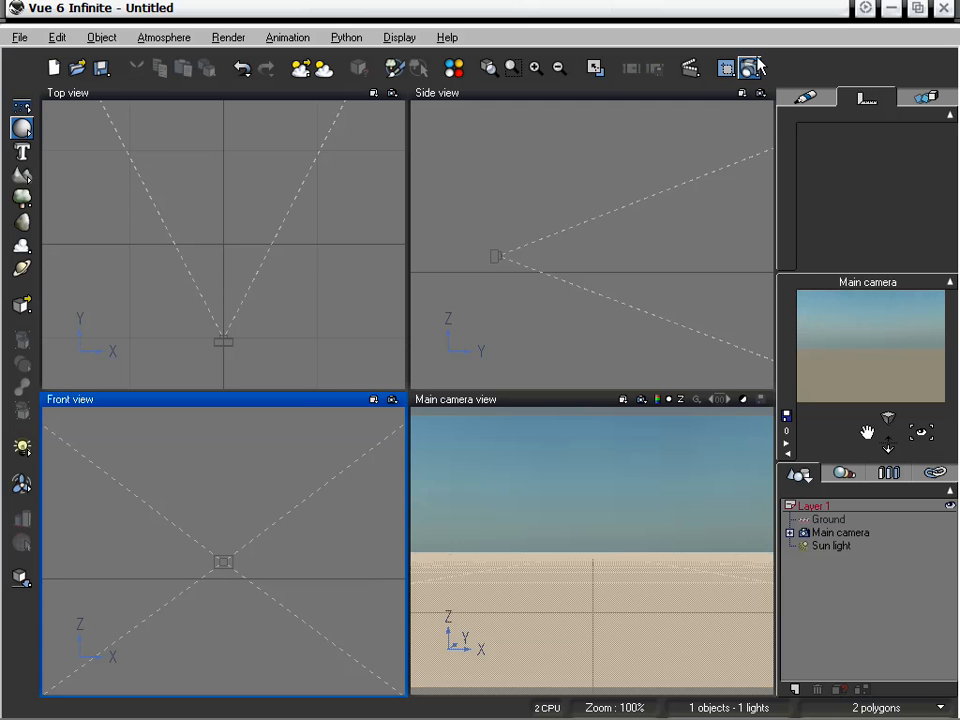
Render the empty scene, then dismiss the post-render options and close the rendered picture
{"action": "left_click", "coordinate": [755, 74]}
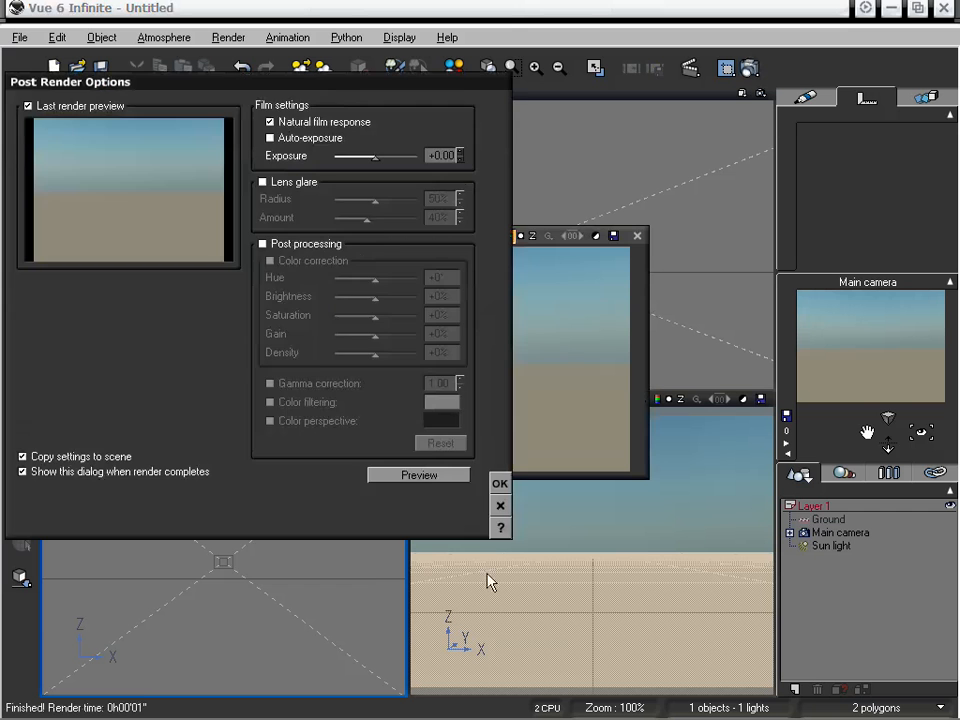
{"action": "left_click", "coordinate": [500, 505]}
{"action": "left_click", "coordinate": [637, 223]}
Open the render options and examine the quality boost setting of the OpenGL preset without changing it
{"action": "left_click", "coordinate": [750, 70]}
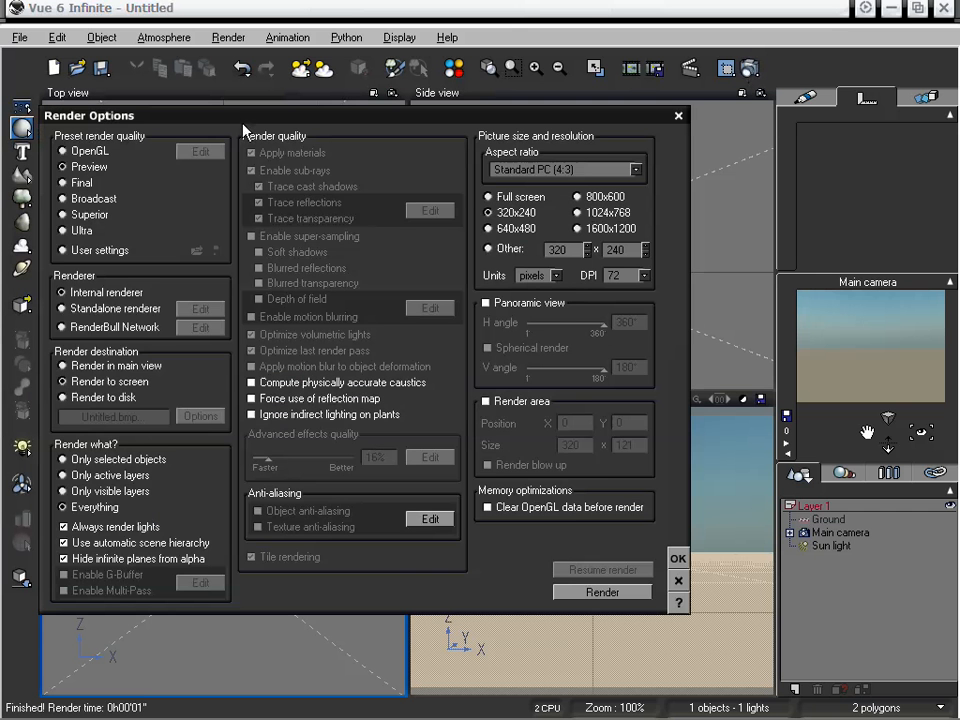
{"action": "left_click_drag", "start_coordinate": [255, 122], "coordinate": [326, 124]}
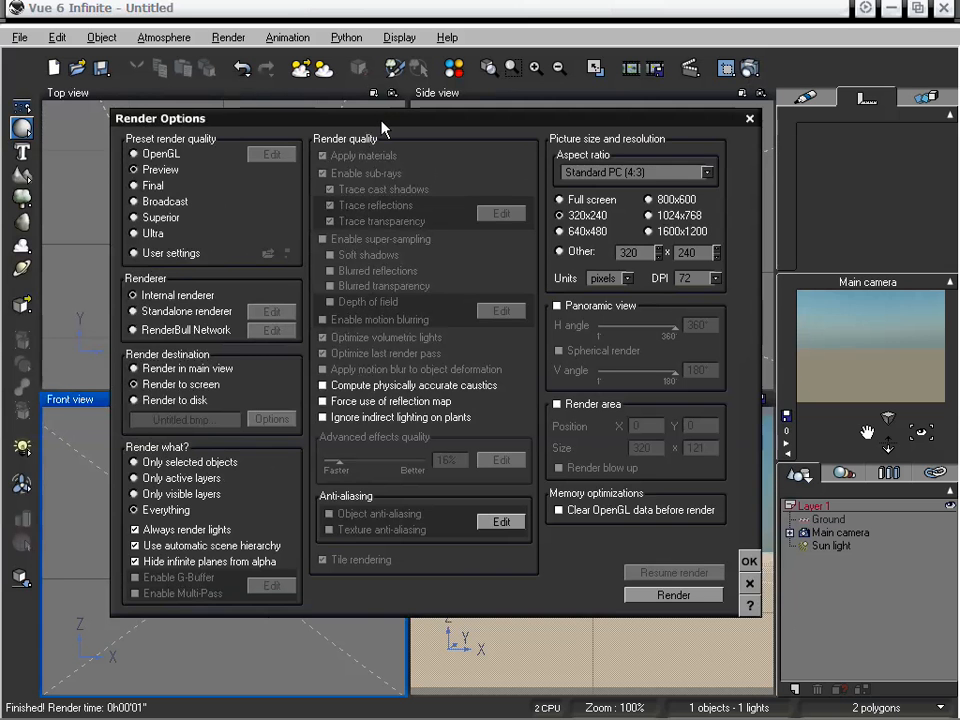
{"action": "left_click_drag", "start_coordinate": [268, 129], "coordinate": [268, 128]}
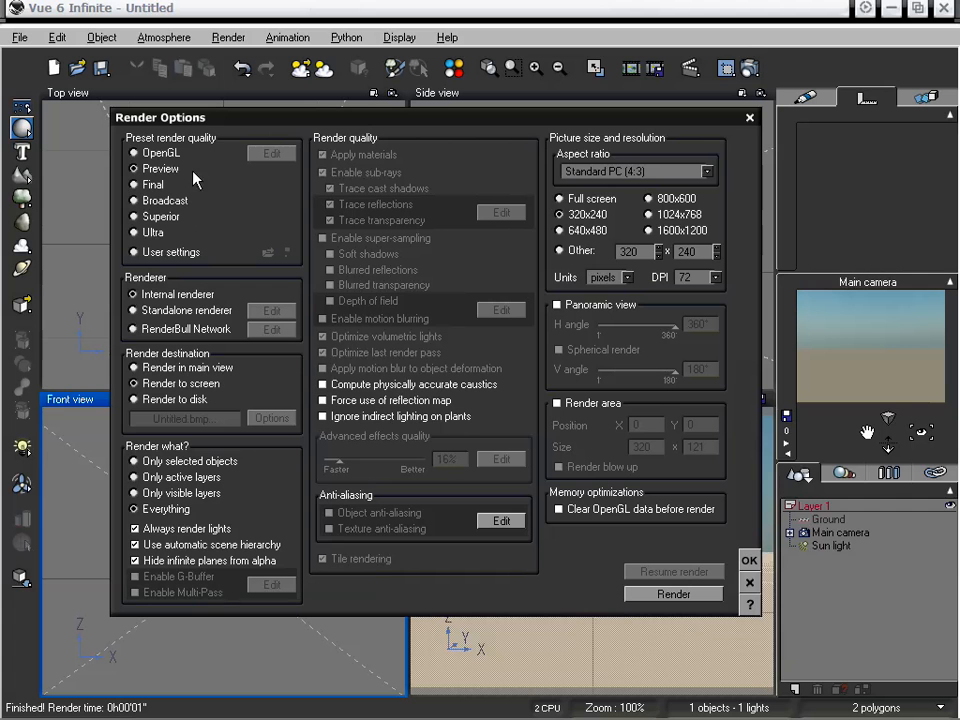
{"action": "left_click", "coordinate": [134, 153]}
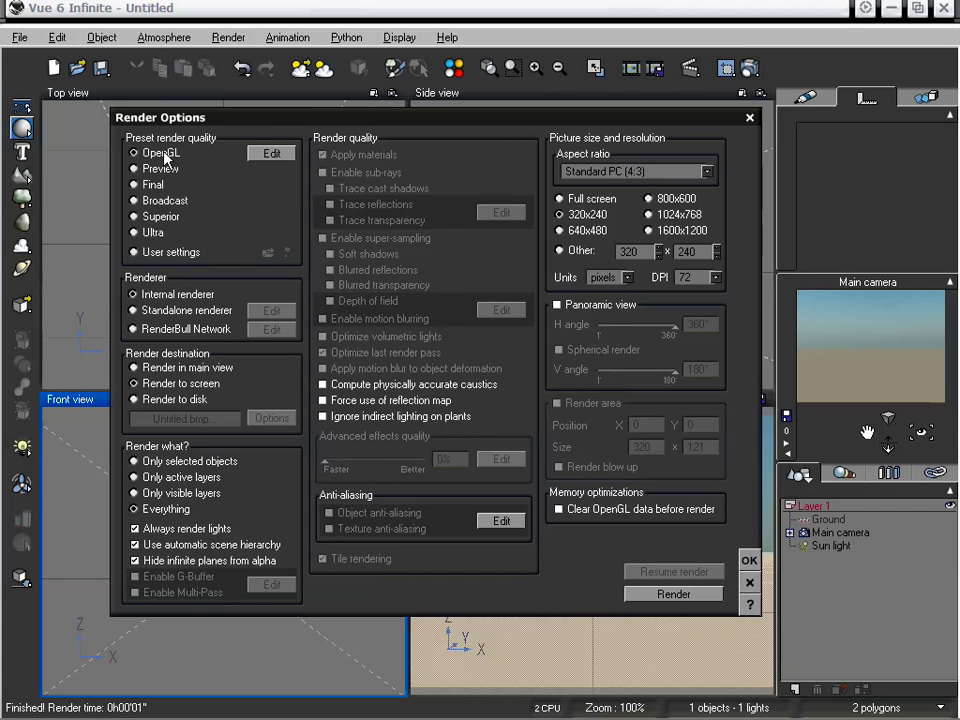
{"action": "left_click", "coordinate": [271, 153]}
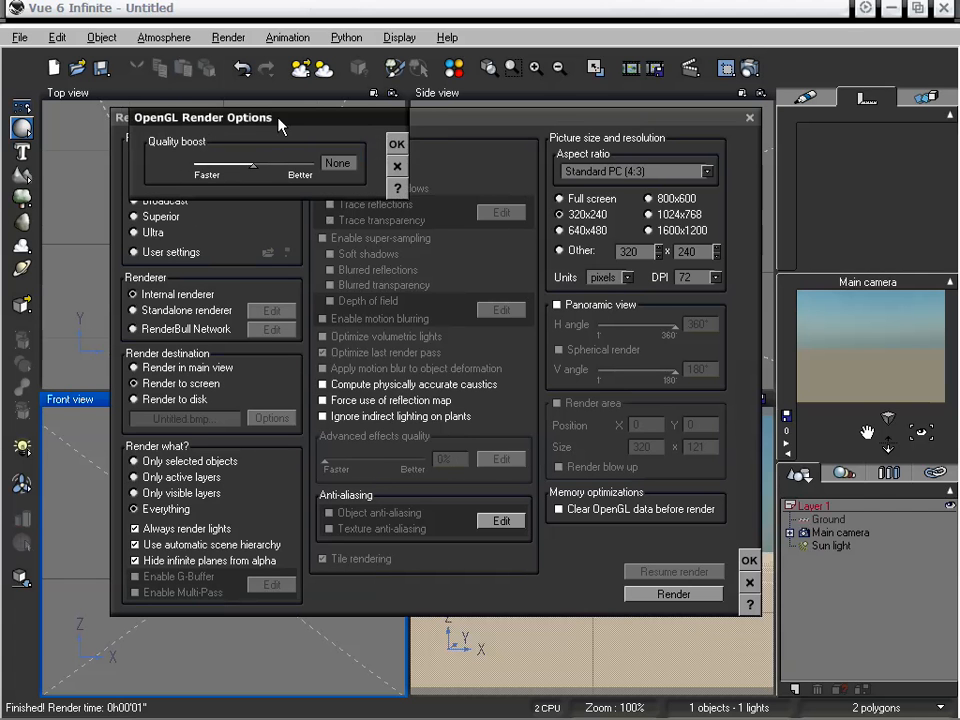
{"action": "left_click_drag", "start_coordinate": [275, 119], "coordinate": [305, 132]}
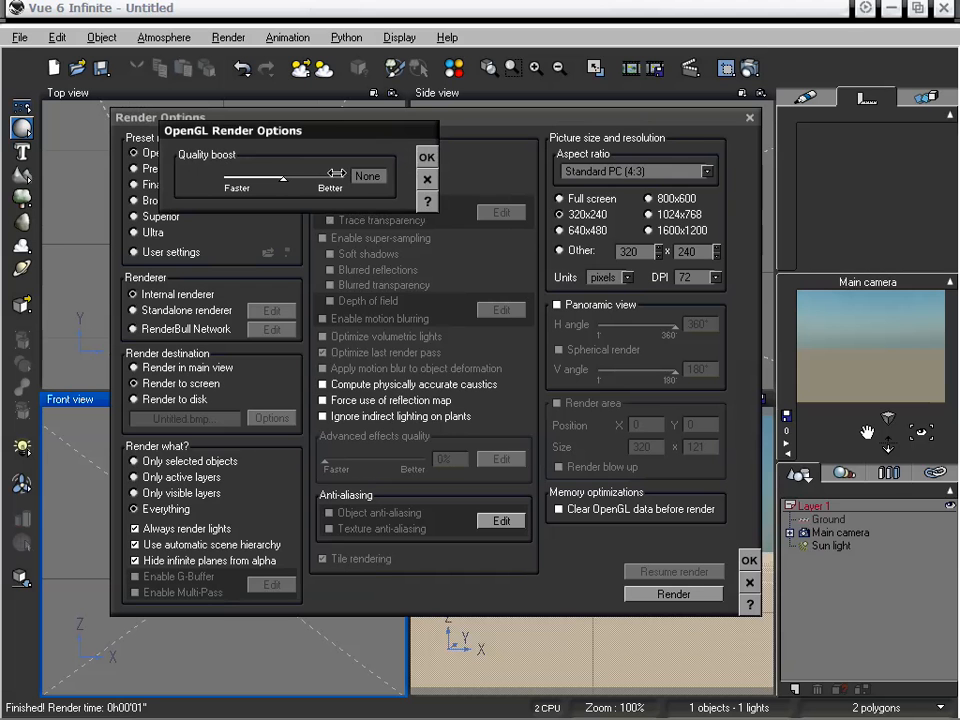
{"action": "left_click", "coordinate": [429, 179]}
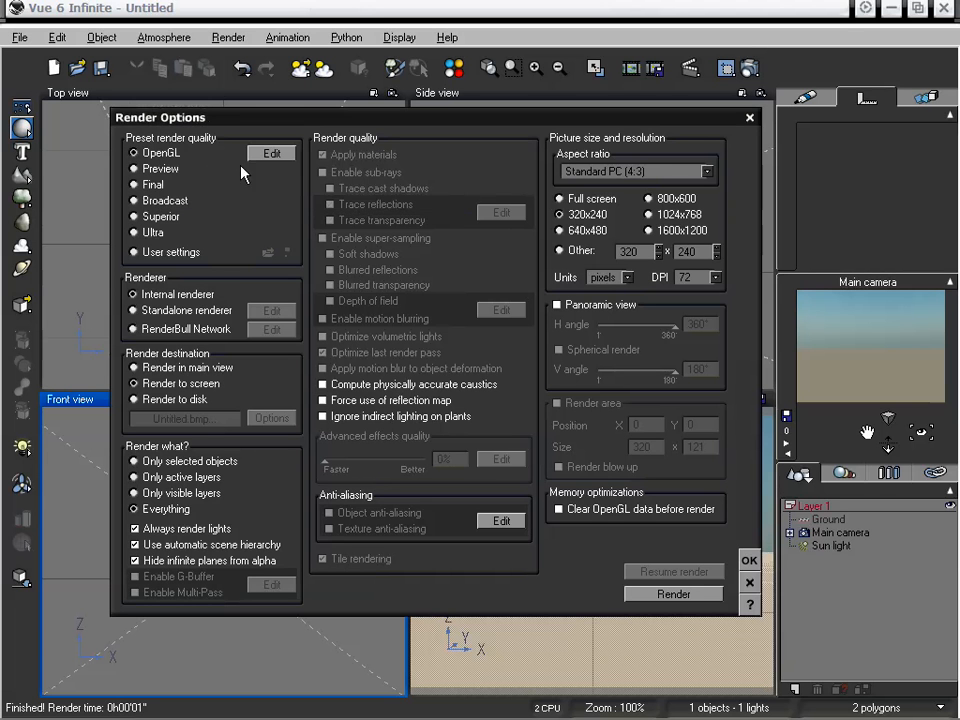
Compare the Preview, Final, Broadcast and Ultra presets, and set the render quality to User settings
{"action": "left_click", "coordinate": [171, 171]}
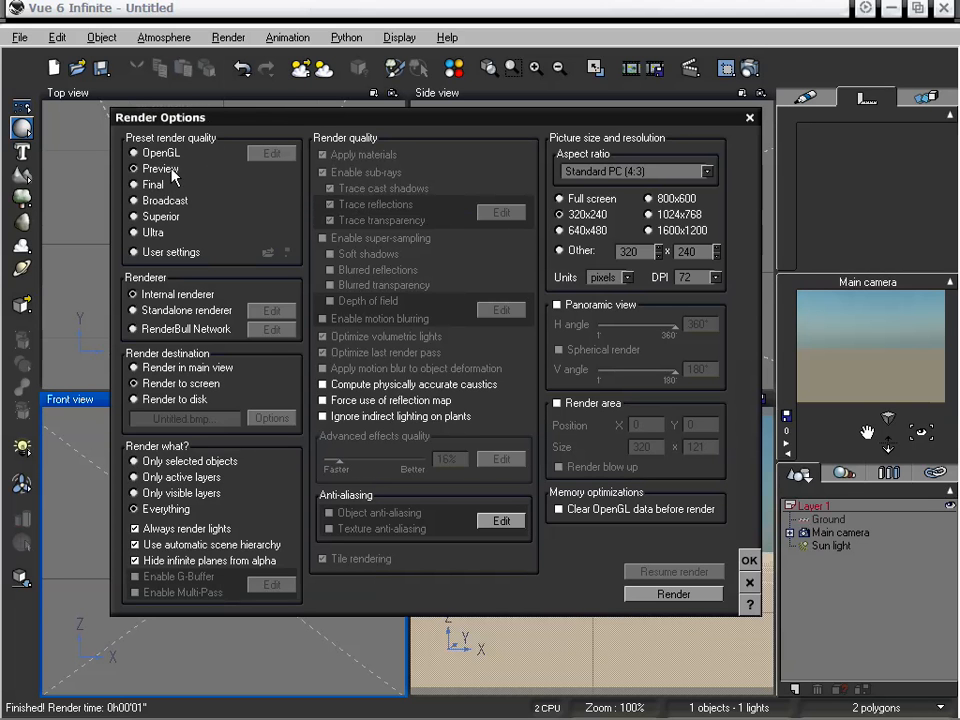
{"action": "left_click", "coordinate": [152, 201]}
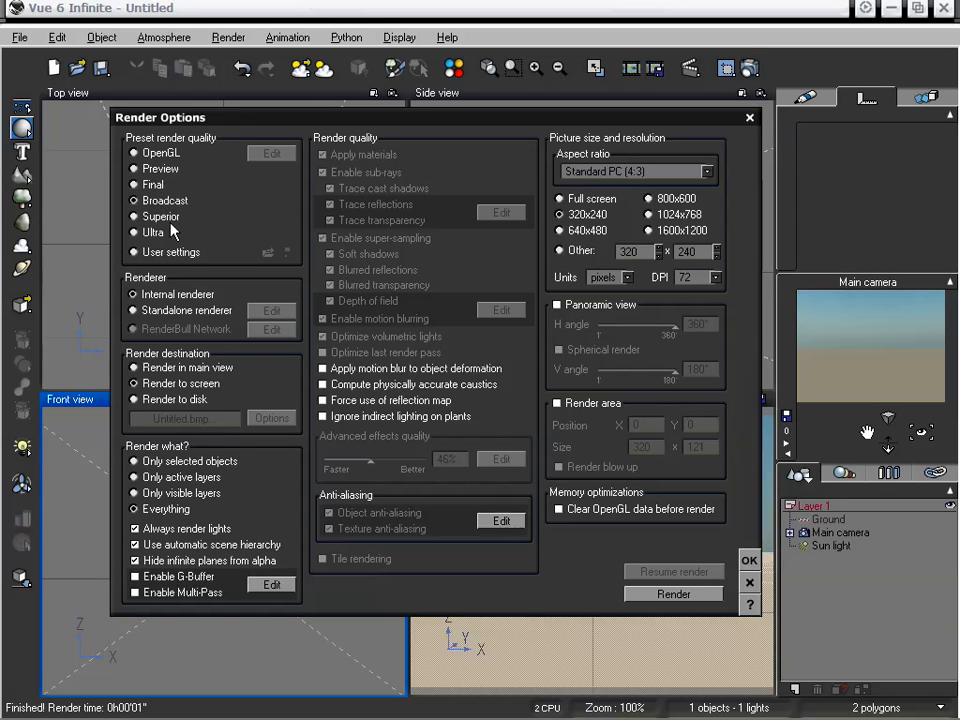
{"action": "left_click", "coordinate": [160, 232]}
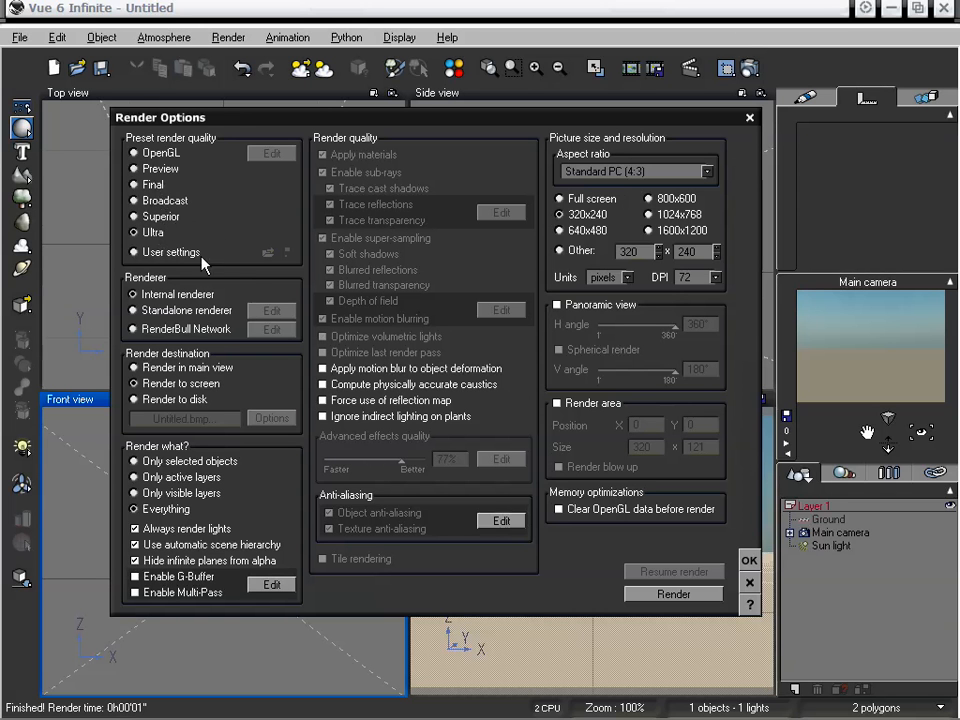
{"action": "left_click", "coordinate": [183, 254]}
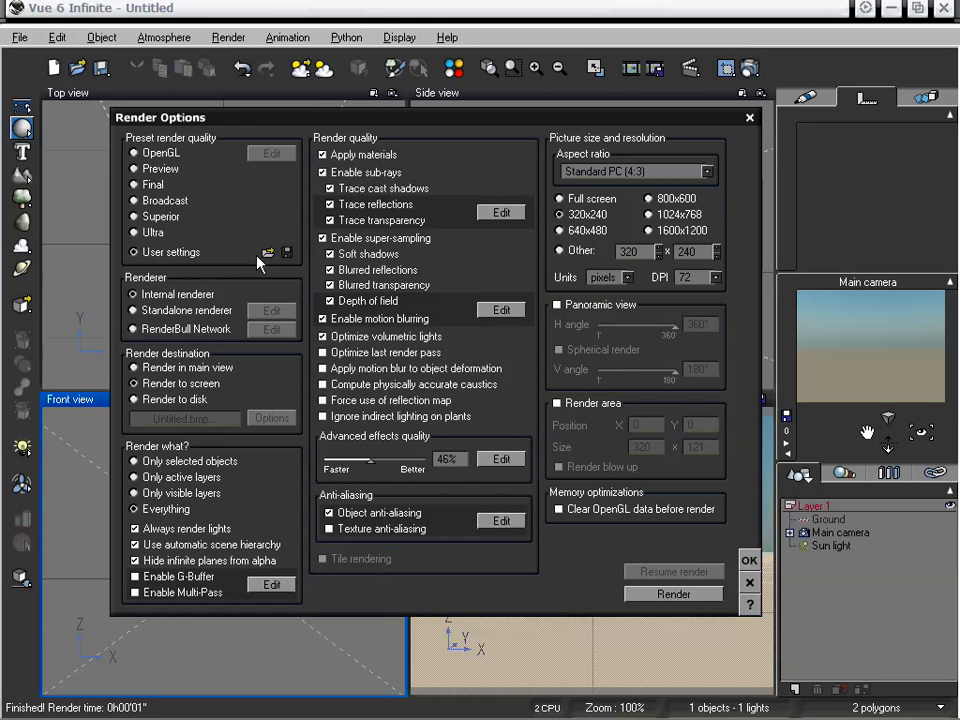
{"action": "left_click", "coordinate": [160, 170]}
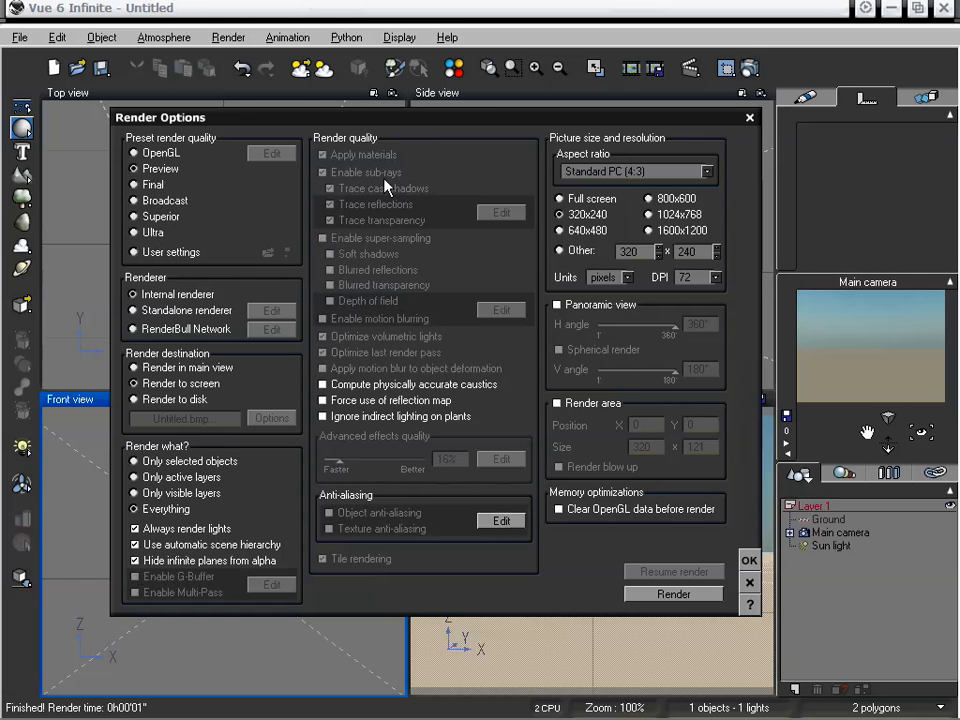
{"action": "left_click", "coordinate": [152, 184]}
{"action": "left_click", "coordinate": [152, 232]}
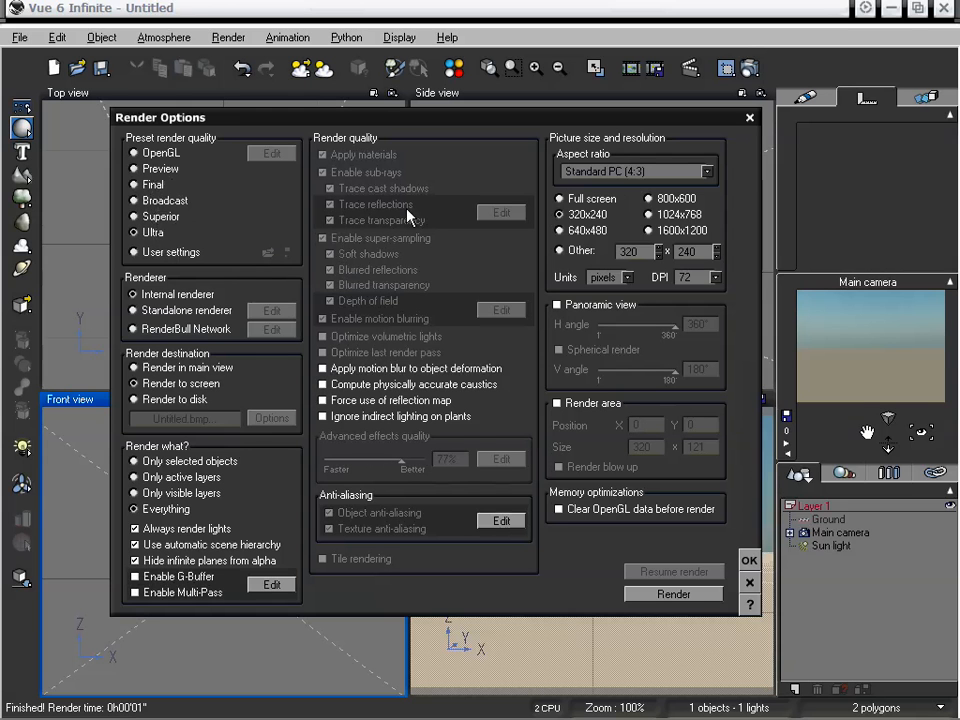
{"action": "left_click", "coordinate": [165, 251]}
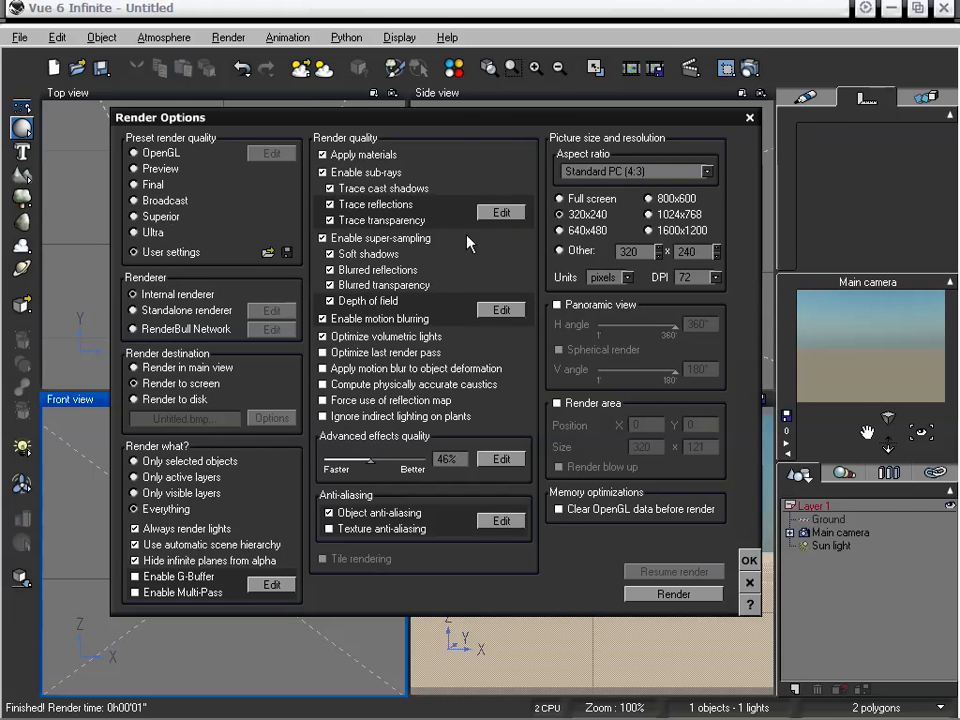
Examine the max trace level and max total internal reflection level in the sub-ray options, discarding any change
{"action": "left_click", "coordinate": [501, 212]}
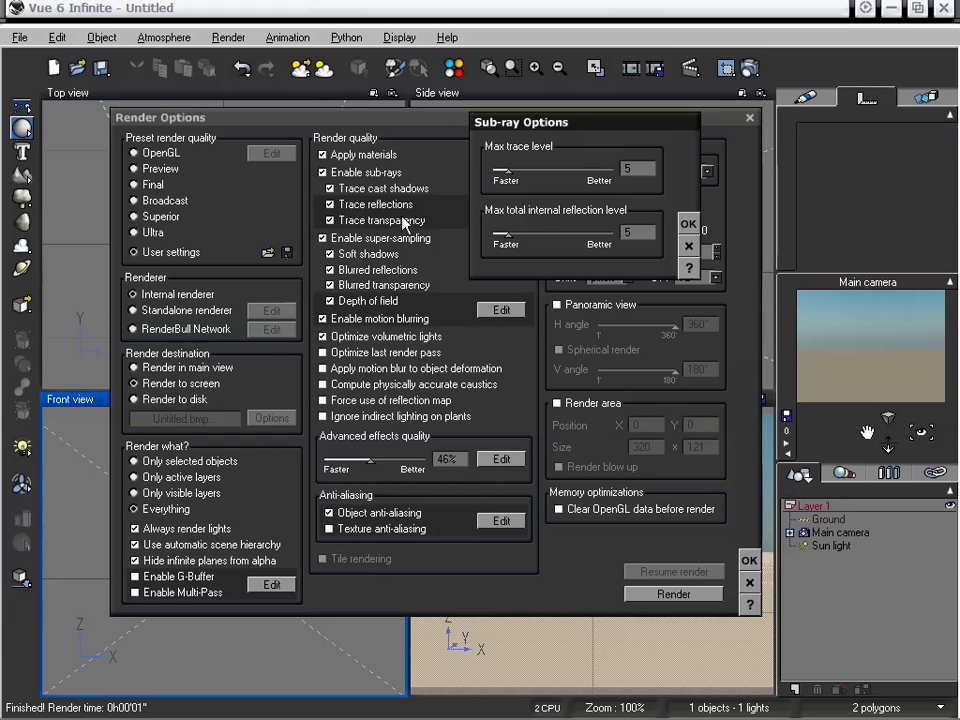
{"action": "left_click_drag", "start_coordinate": [538, 121], "coordinate": [594, 131]}
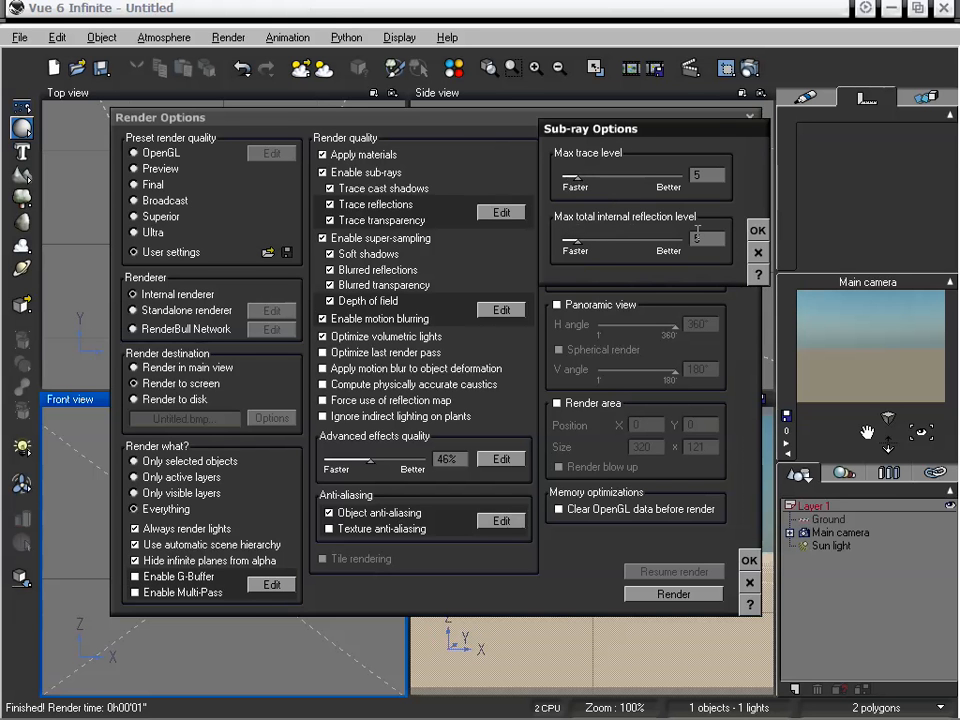
{"action": "mouse_move", "coordinate": [577, 177]}
{"action": "left_mouse_down"}
{"action": "mouse_move", "coordinate": [566, 183]}
{"action": "mouse_move", "coordinate": [574, 179]}
{"action": "left_mouse_up"}
{"action": "left_click_drag", "start_coordinate": [670, 132], "coordinate": [666, 117]}
{"action": "left_click", "coordinate": [754, 241]}
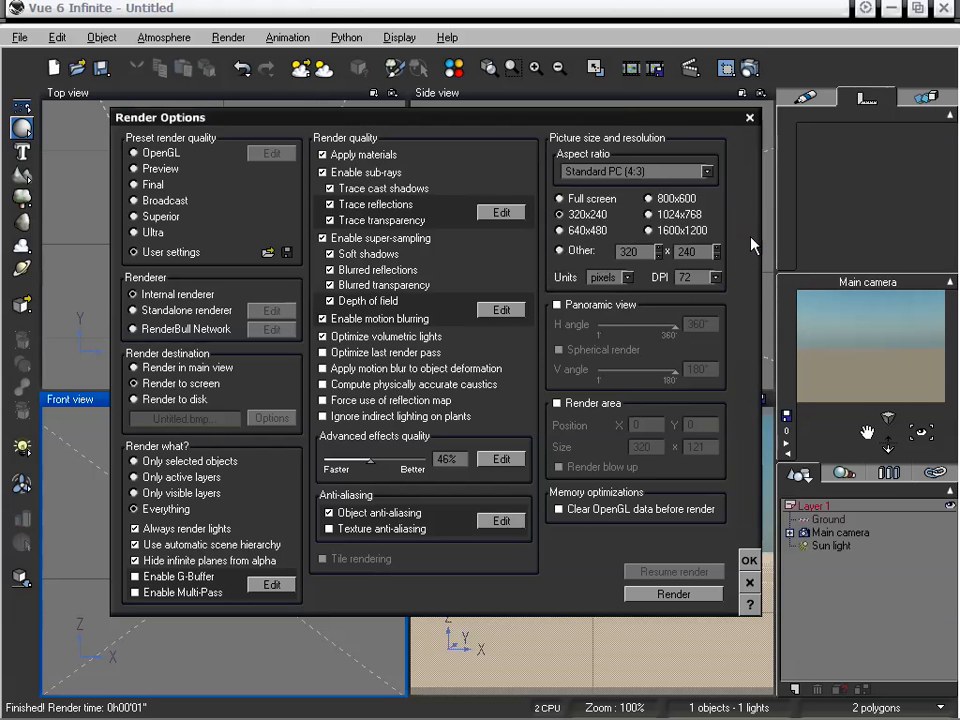
Set the blur rendering method to Hybrid 2.5D
{"action": "left_click", "coordinate": [501, 310]}
{"action": "left_click_drag", "start_coordinate": [245, 124], "coordinate": [612, 128]}
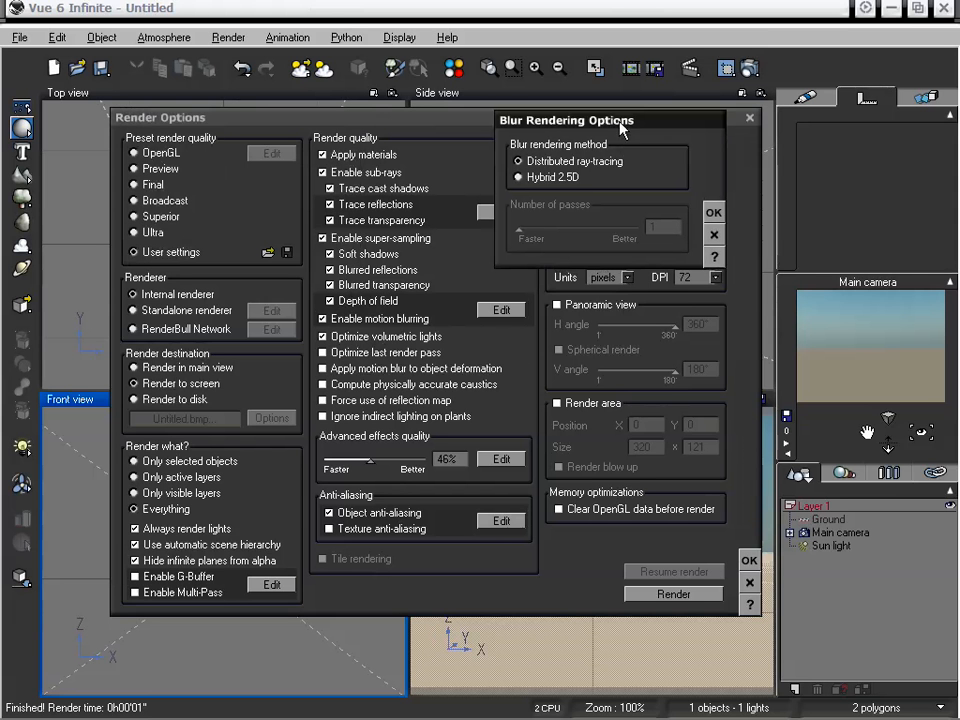
{"action": "left_click", "coordinate": [551, 188]}
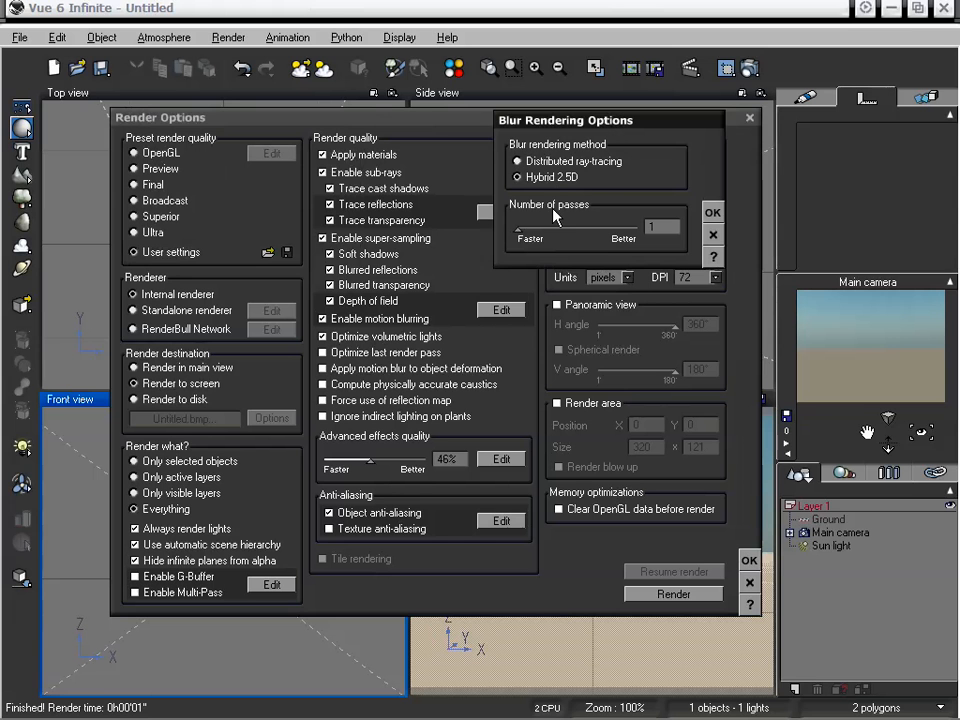
{"action": "left_click", "coordinate": [583, 170]}
{"action": "left_click_drag", "start_coordinate": [590, 120], "coordinate": [593, 115]}
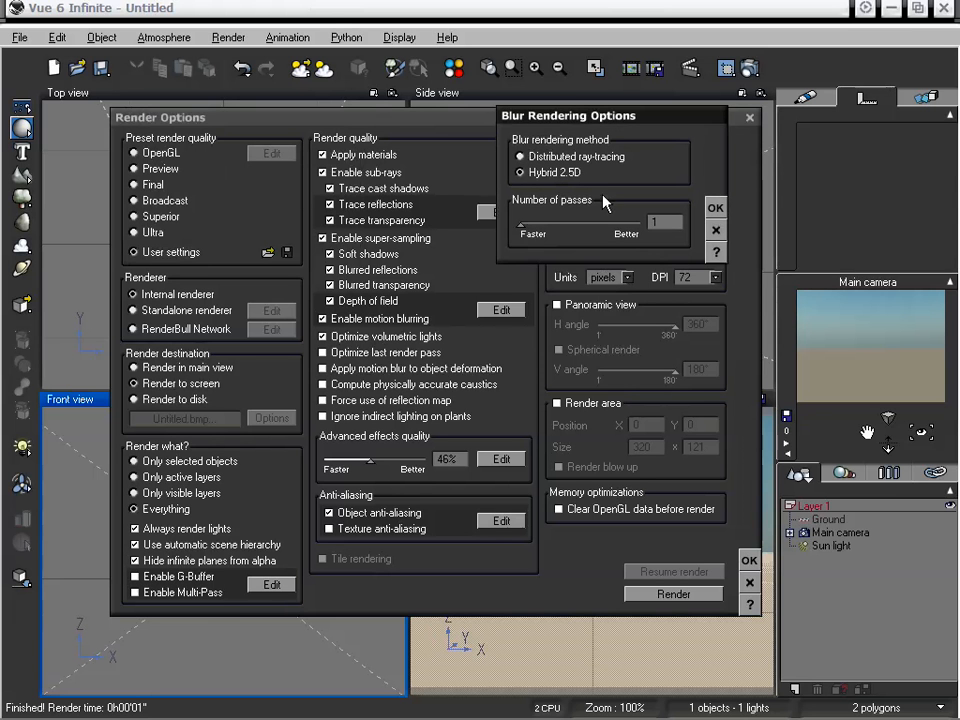
{"action": "left_click", "coordinate": [715, 208]}
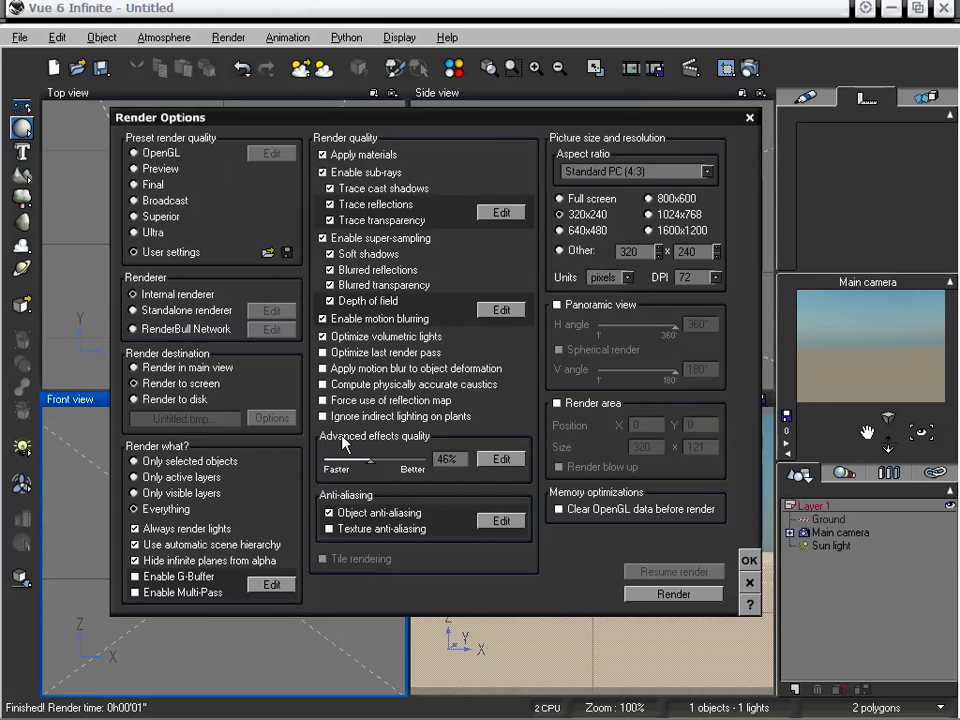
Examine the photon map and custom indirect lighting settings of the advanced effects, and discard any change
{"action": "left_click", "coordinate": [501, 458]}
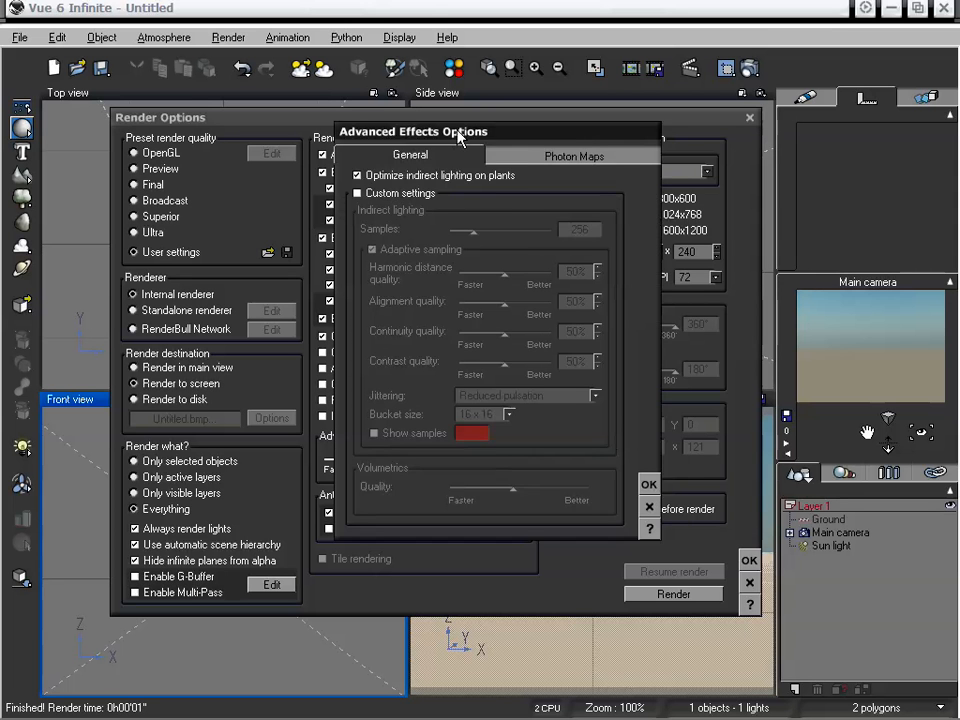
{"action": "left_click_drag", "start_coordinate": [458, 139], "coordinate": [480, 144]}
{"action": "left_click", "coordinate": [592, 160]}
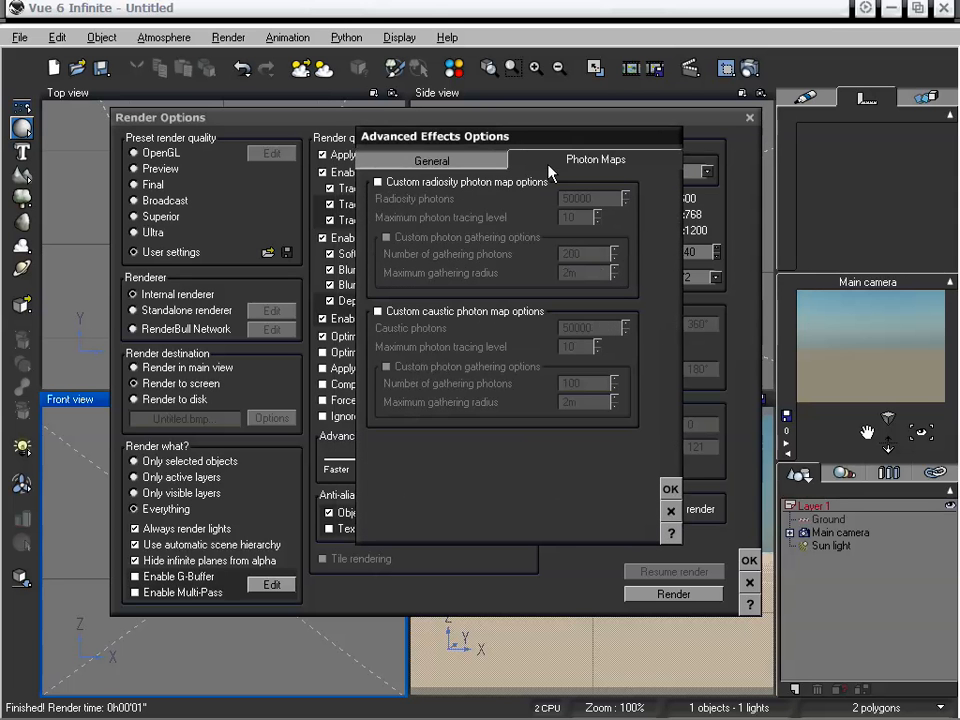
{"action": "left_click", "coordinate": [476, 161]}
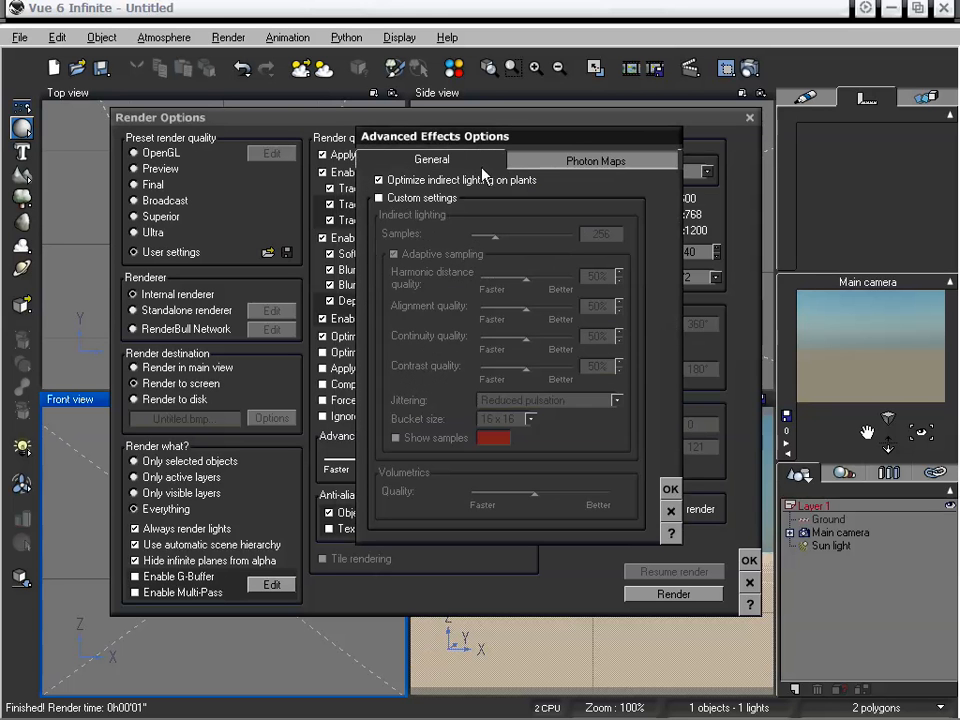
{"action": "left_click", "coordinate": [379, 198]}
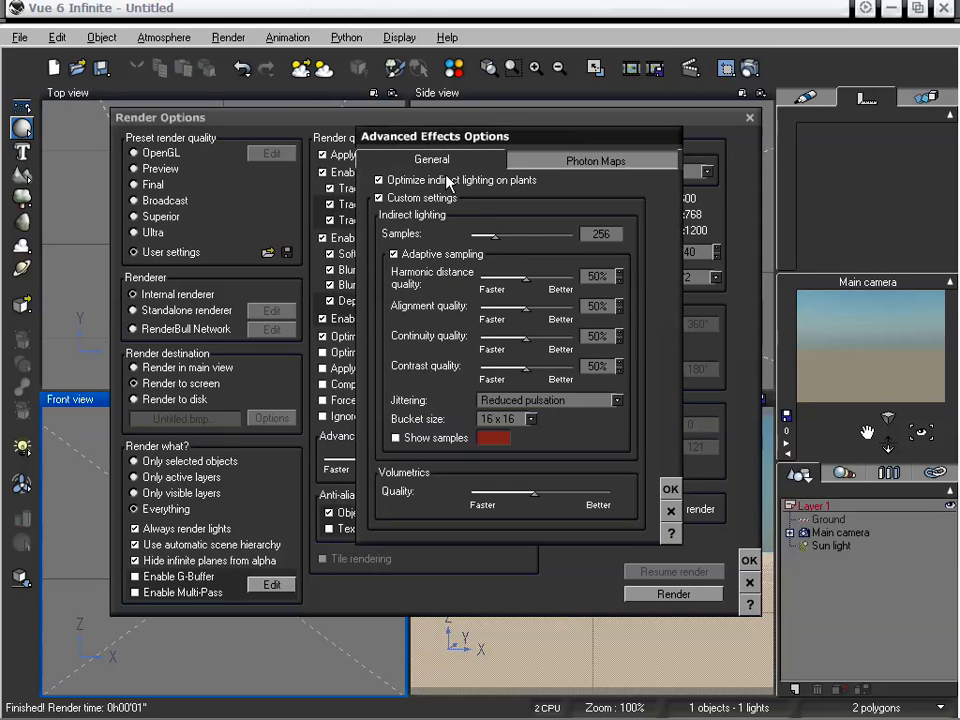
{"action": "left_click", "coordinate": [412, 198]}
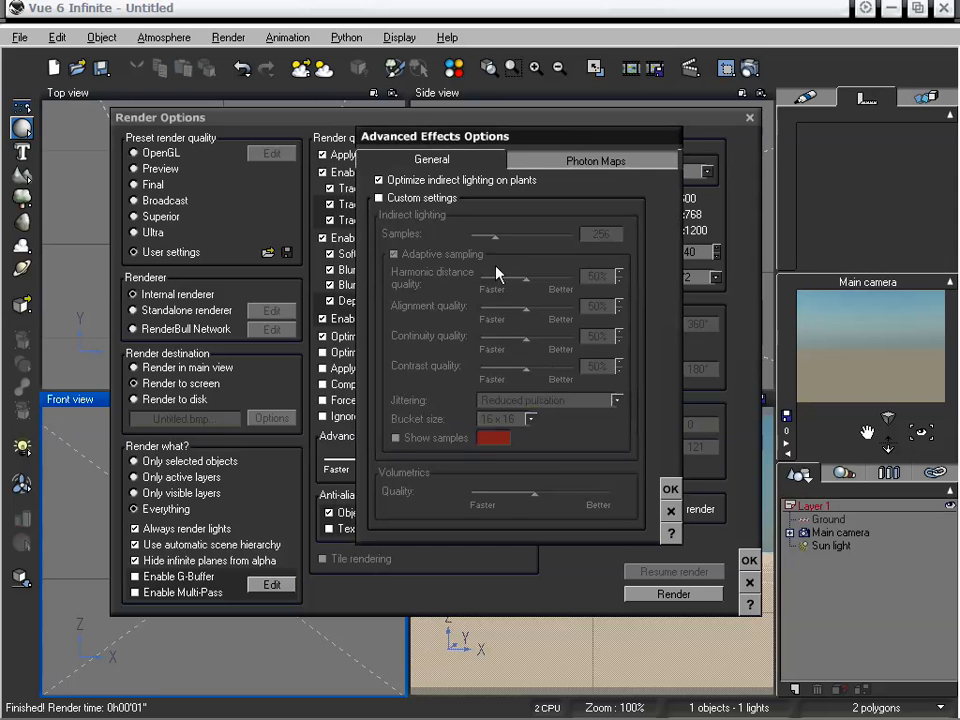
{"action": "left_click", "coordinate": [670, 512]}
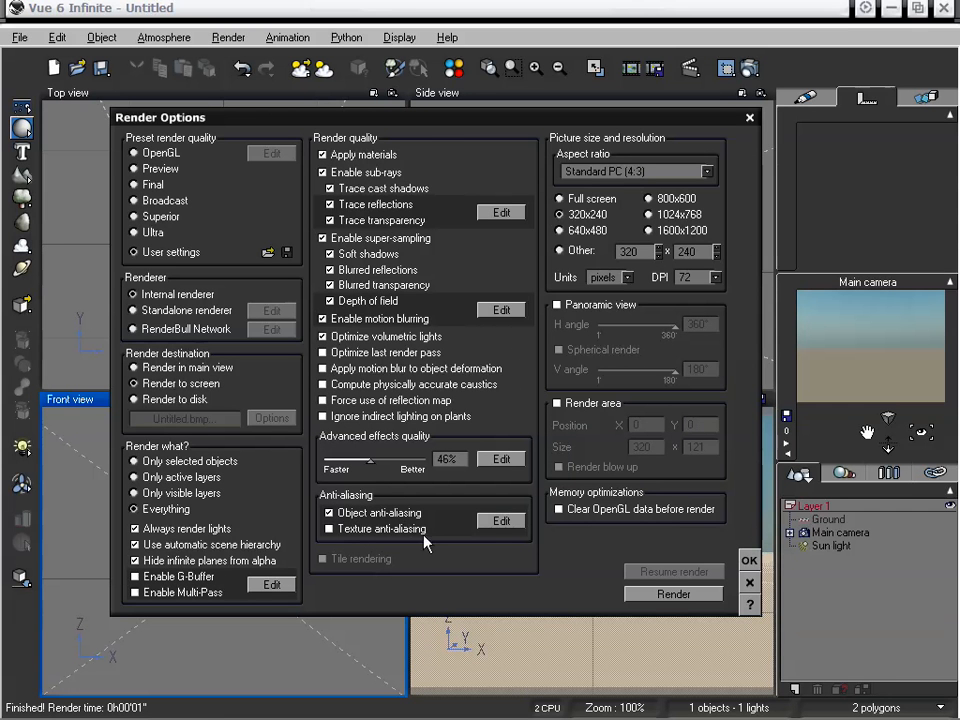
Review the object and texture anti-aliasing options without changing them
{"action": "left_click", "coordinate": [501, 522]}
{"action": "left_click_drag", "start_coordinate": [333, 112], "coordinate": [402, 162]}
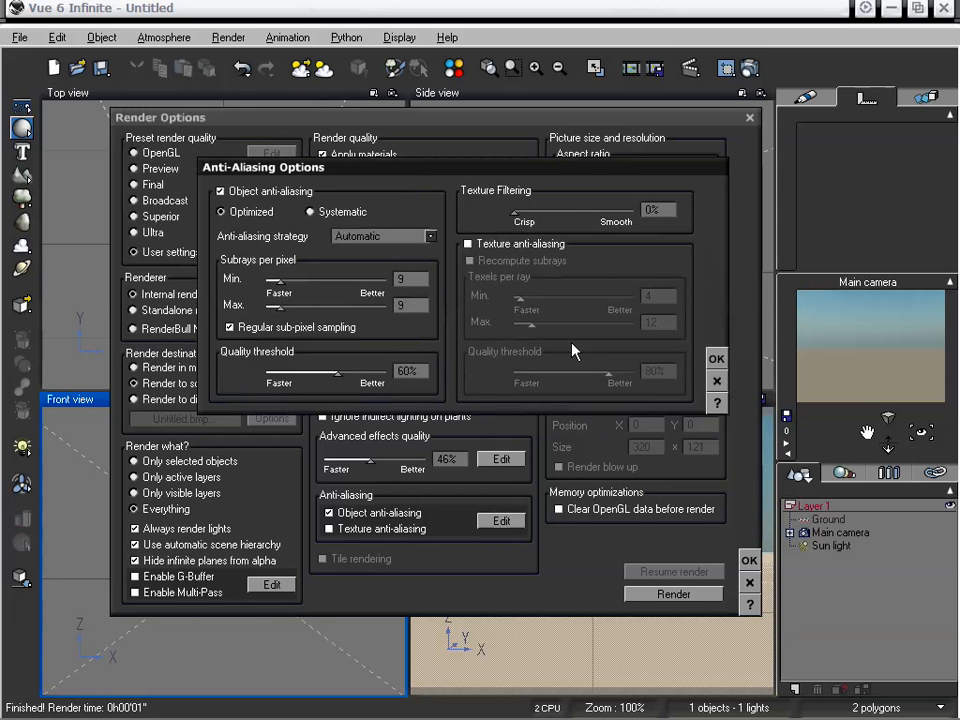
{"action": "left_click", "coordinate": [716, 381]}
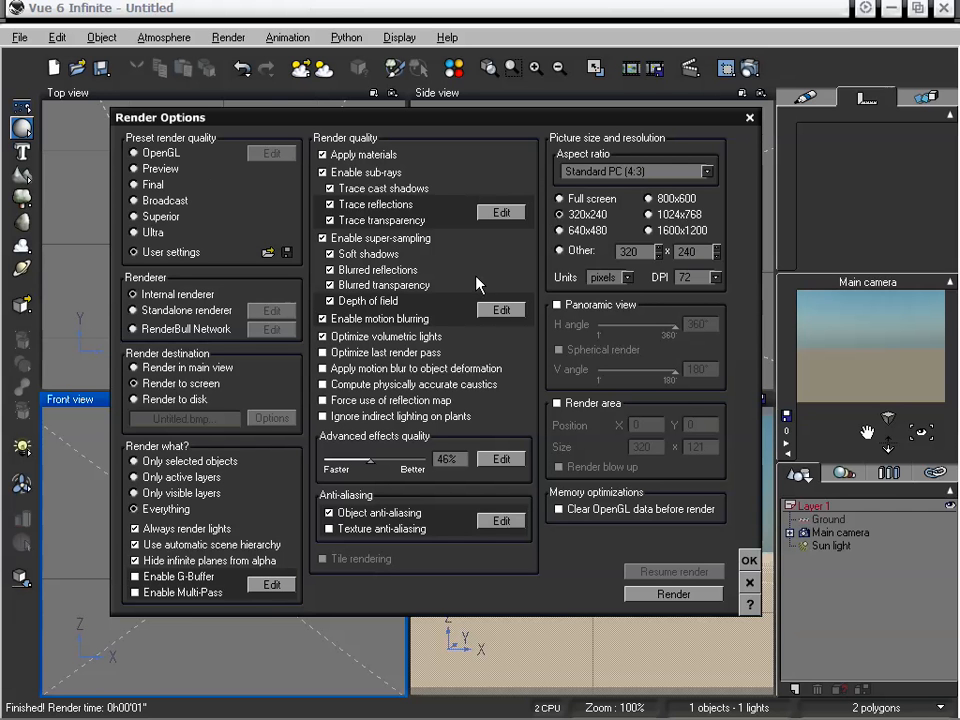
Inspect the Standalone renderer's external rendering options, including the HyperVue Network Manager choice, and return to the Internal renderer
{"action": "left_click", "coordinate": [185, 311]}
{"action": "left_click", "coordinate": [270, 311]}
{"action": "left_click_drag", "start_coordinate": [573, 424], "coordinate": [499, 310]}
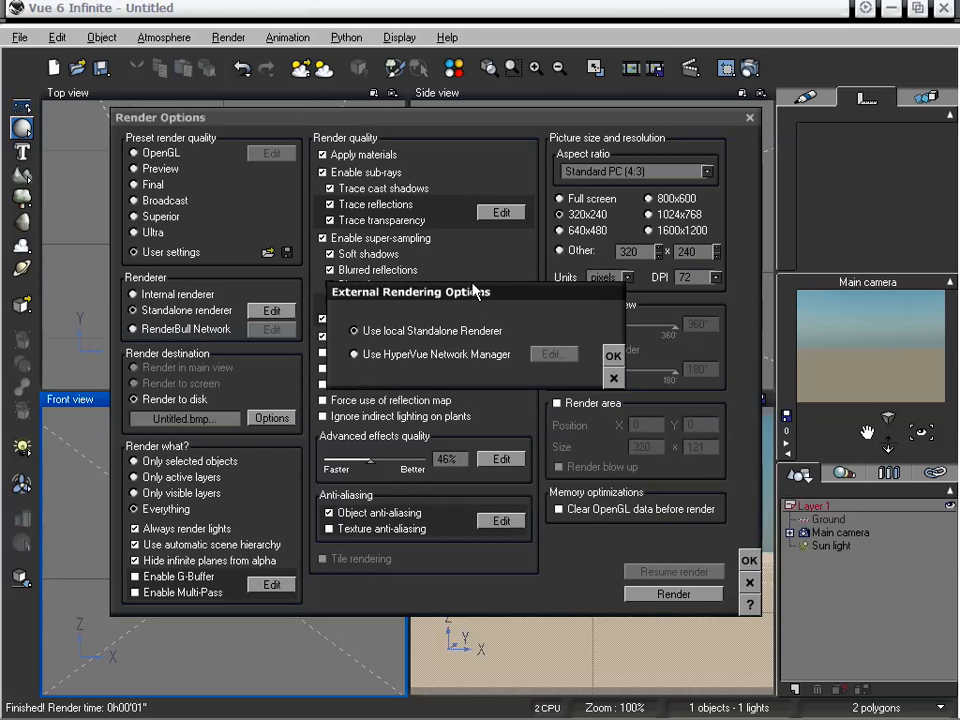
{"action": "left_click", "coordinate": [404, 358]}
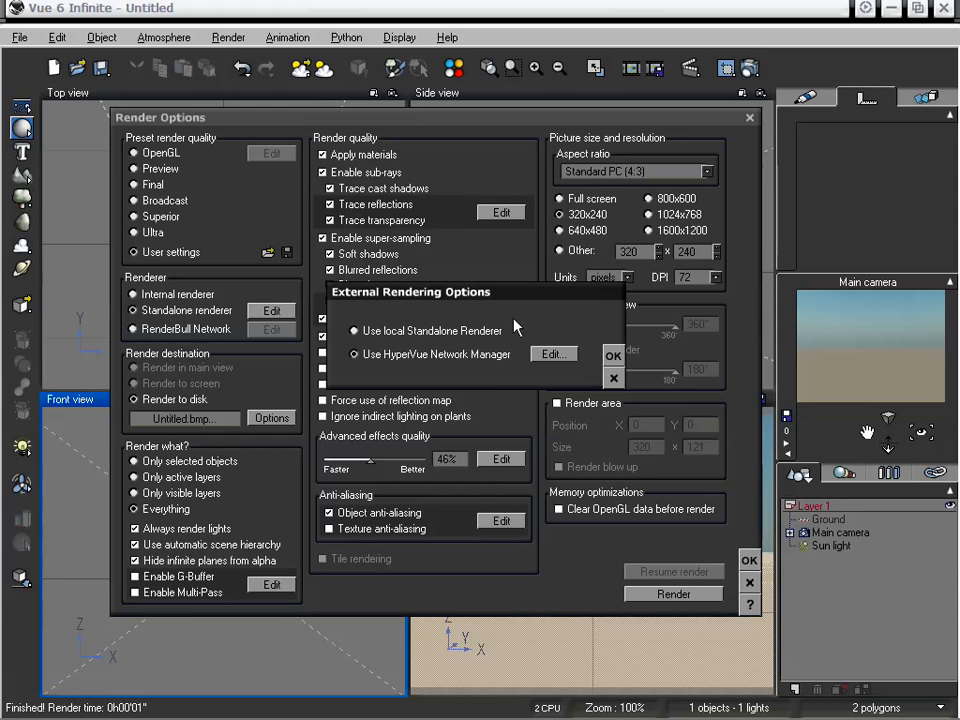
{"action": "left_click", "coordinate": [613, 377]}
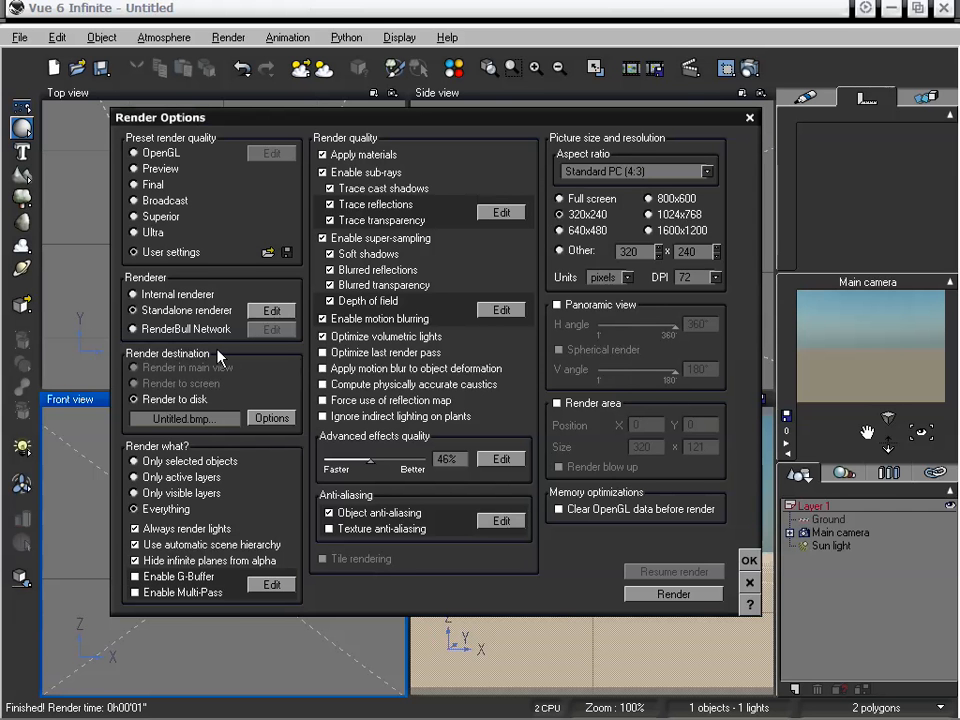
{"action": "left_click", "coordinate": [193, 296]}
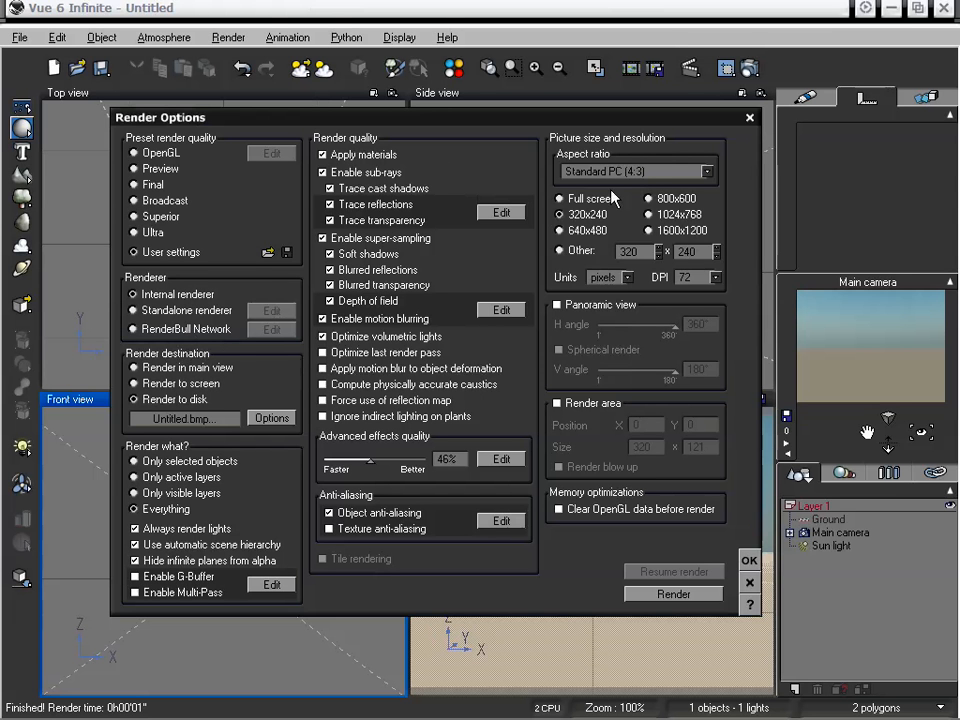
{"action": "left_click_drag", "start_coordinate": [609, 120], "coordinate": [609, 127]}
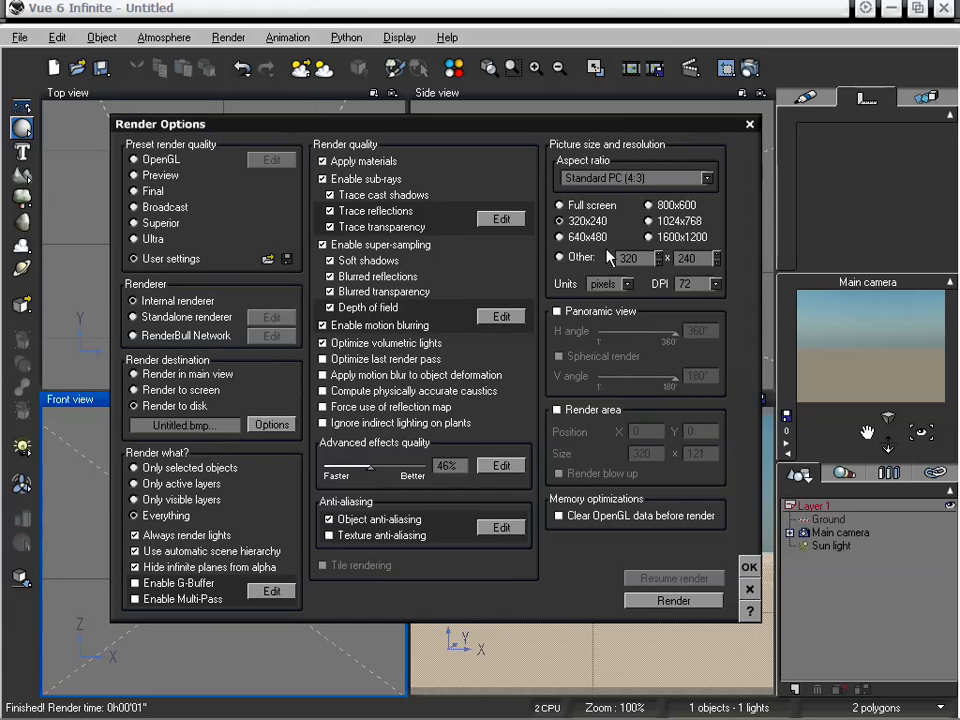
Review the available picture aspect ratios and keep Standard PC (4:3)
{"action": "left_click", "coordinate": [676, 186]}
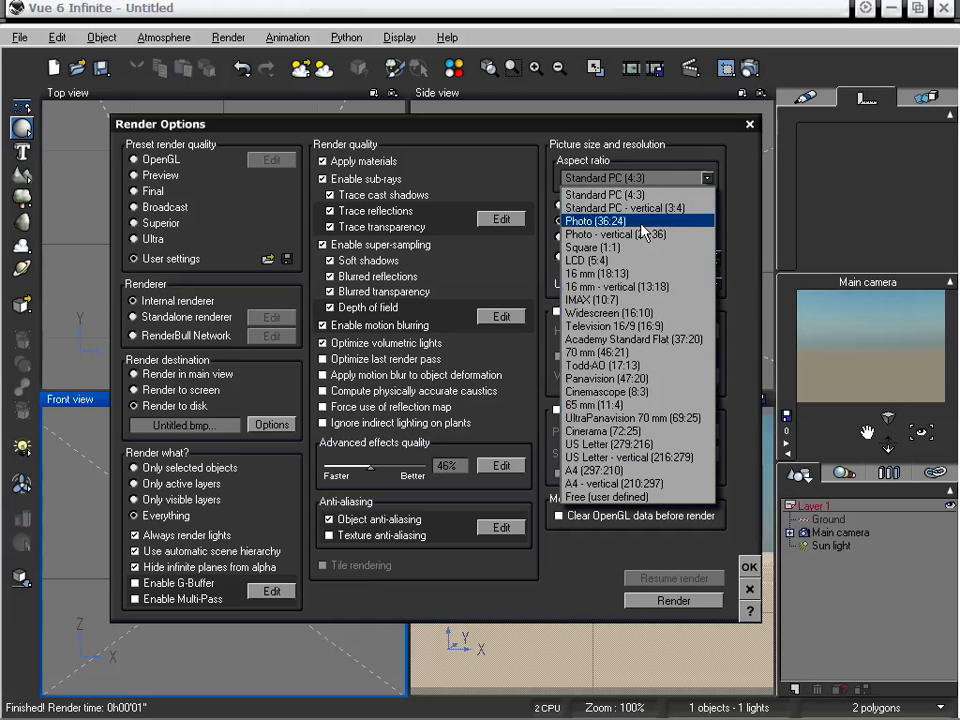
{"action": "left_click", "coordinate": [631, 193]}
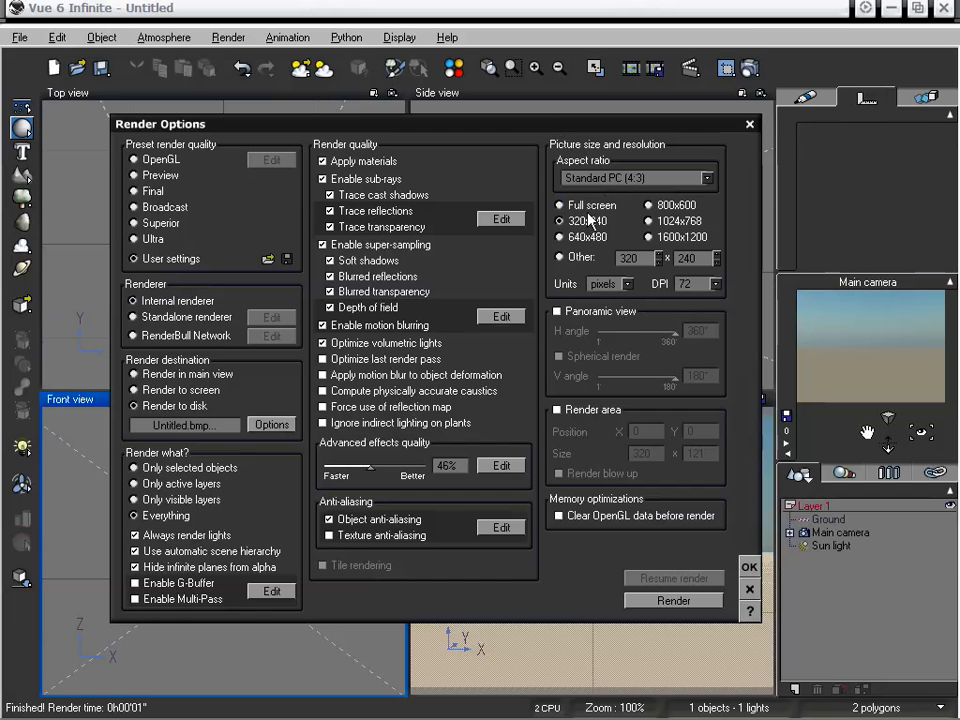
Try the panoramic view with its horizontal angle, spherical render and vertical angle settings, and switch it back off
{"action": "left_click", "coordinate": [582, 313]}
{"action": "left_click_drag", "start_coordinate": [570, 125], "coordinate": [501, 118]}
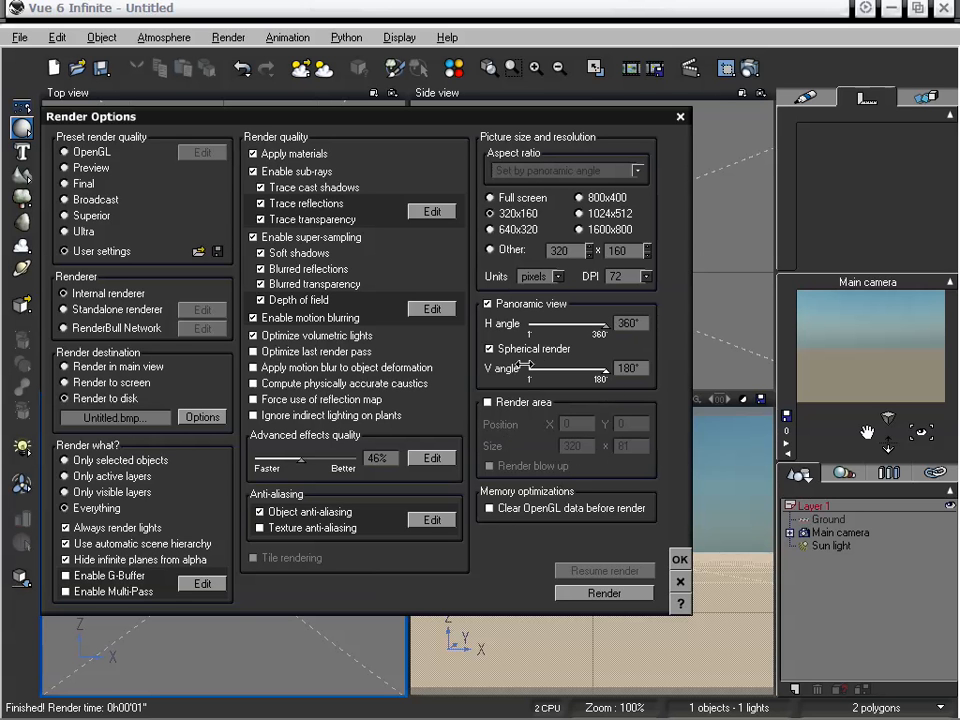
{"action": "left_click_drag", "start_coordinate": [607, 369], "coordinate": [604, 330]}
{"action": "left_click", "coordinate": [488, 304]}
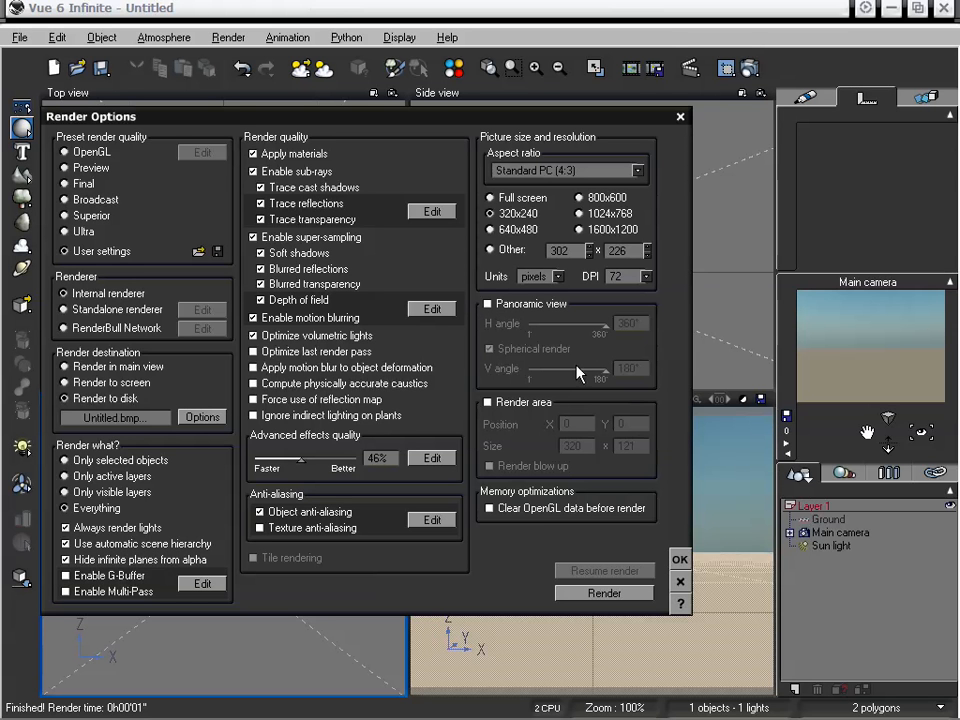
Enable the render area option so that only part of the picture is rendered
{"action": "left_click", "coordinate": [510, 402]}
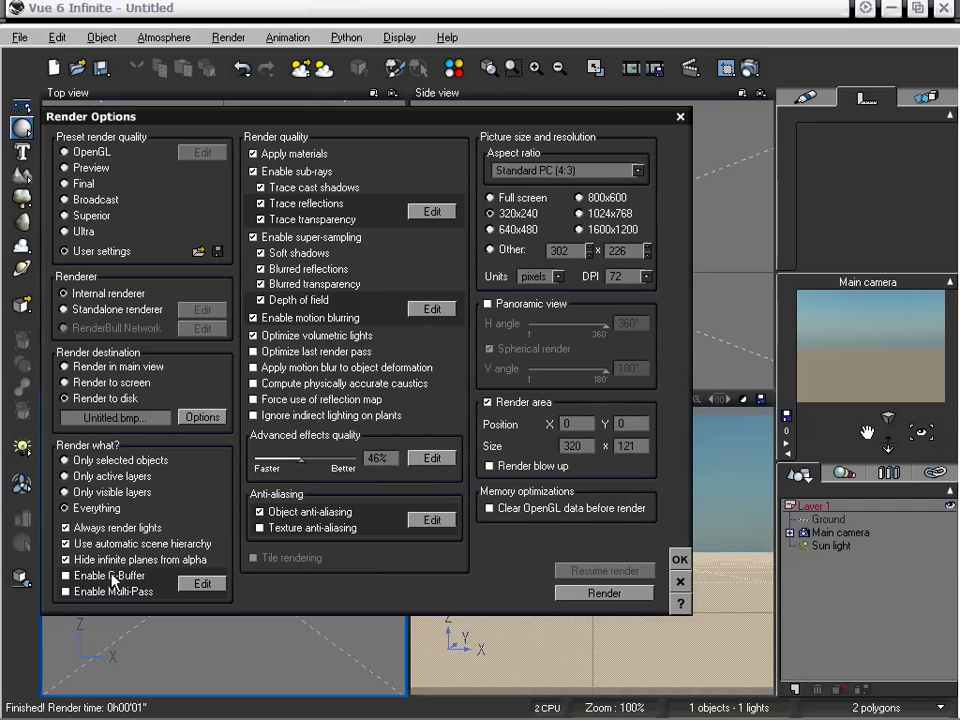
Enable G-Buffer and Multi-Pass buffer generation, and examine the rendering components offered for the multi-pass output
{"action": "left_click", "coordinate": [66, 576]}
{"action": "left_click", "coordinate": [200, 583]}
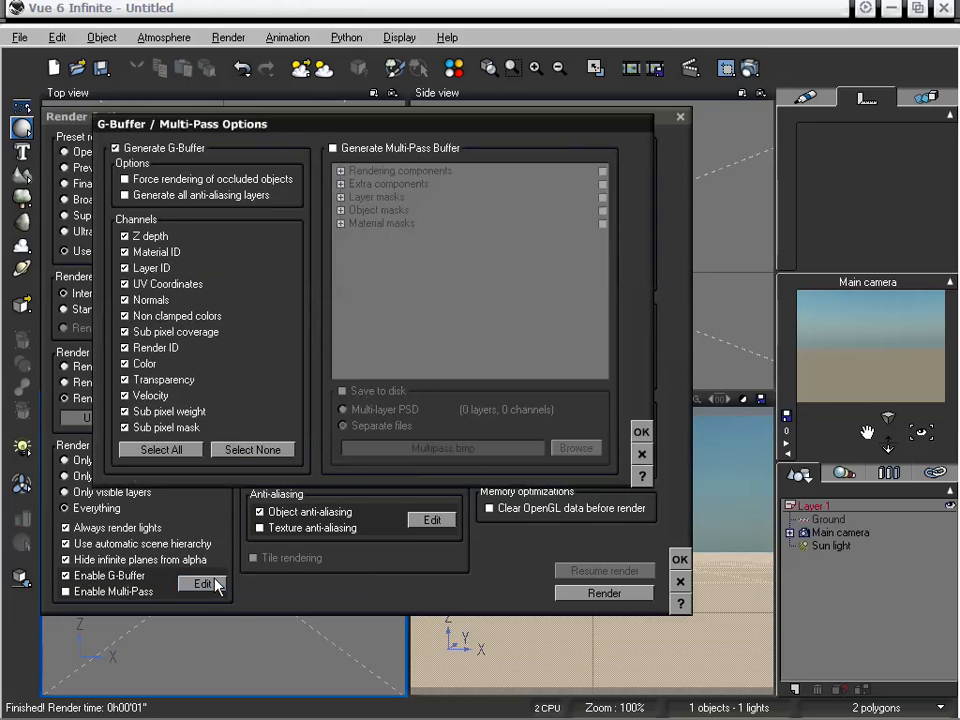
{"action": "left_click", "coordinate": [361, 153]}
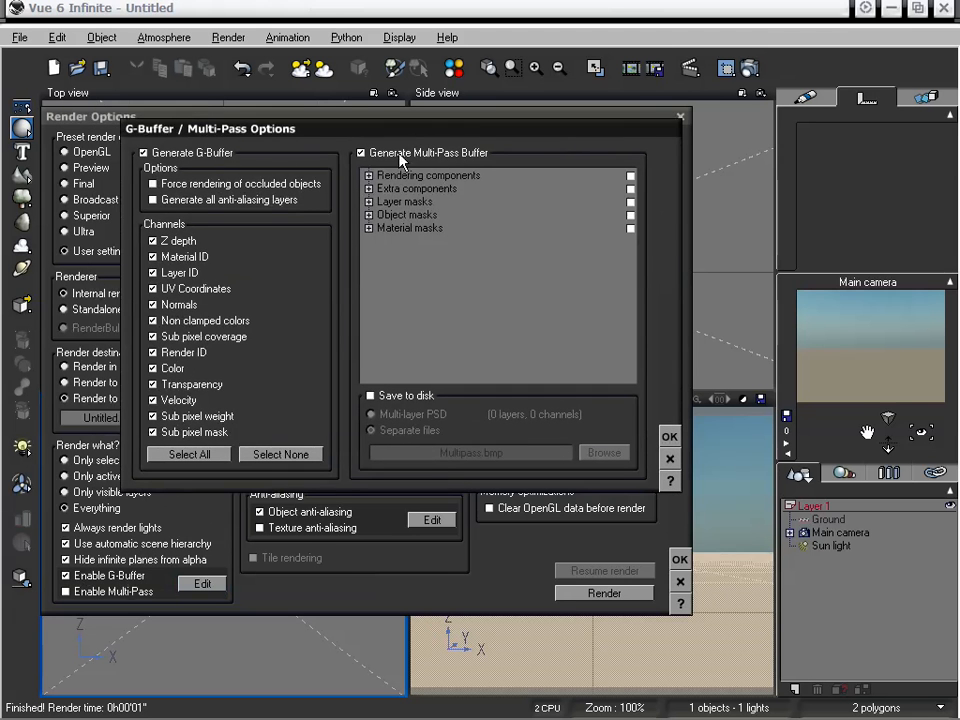
{"action": "left_click_drag", "start_coordinate": [416, 132], "coordinate": [421, 142]}
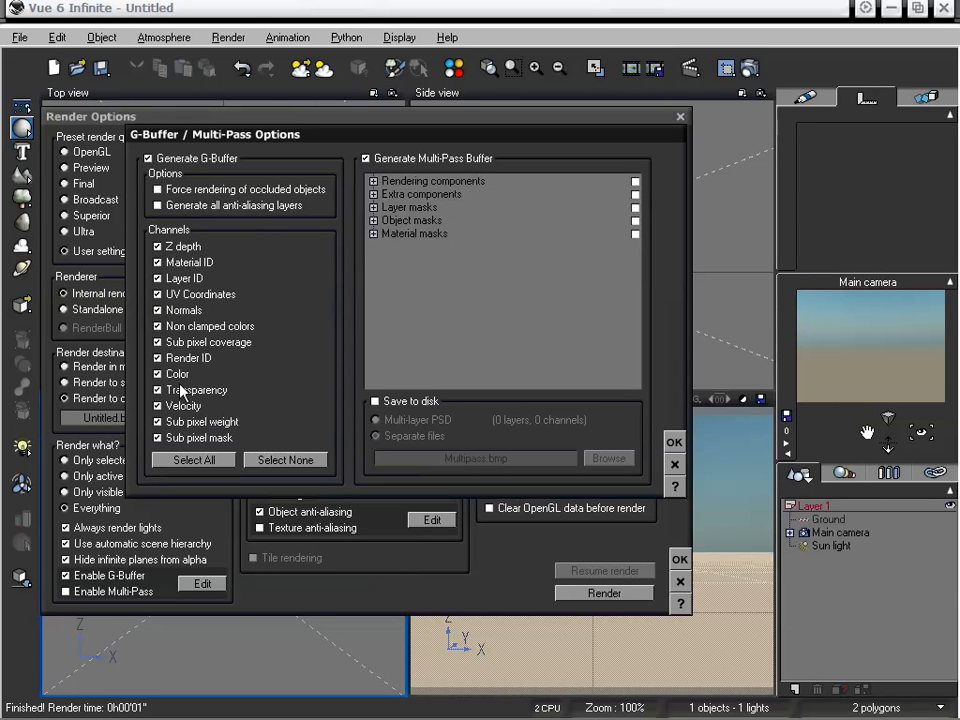
{"action": "left_click", "coordinate": [374, 181]}
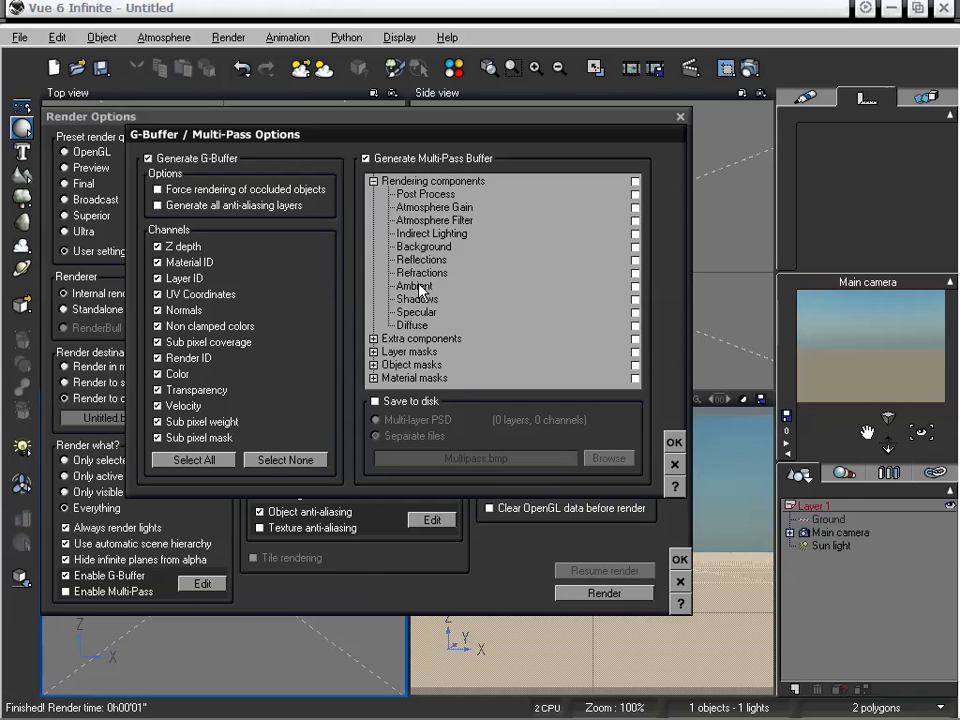
{"action": "left_click", "coordinate": [374, 181]}
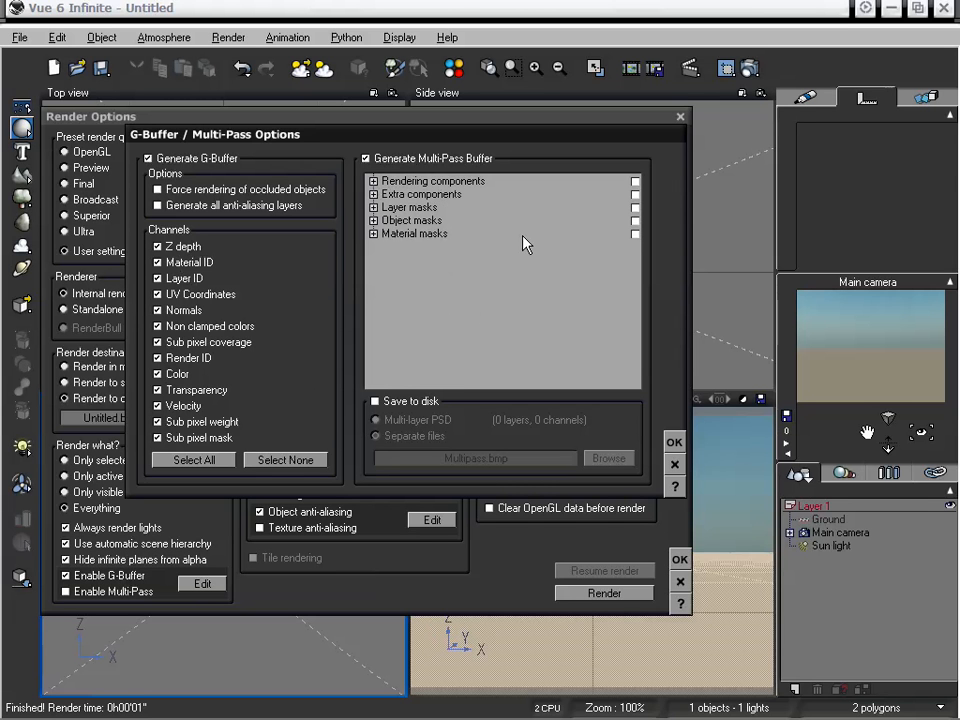